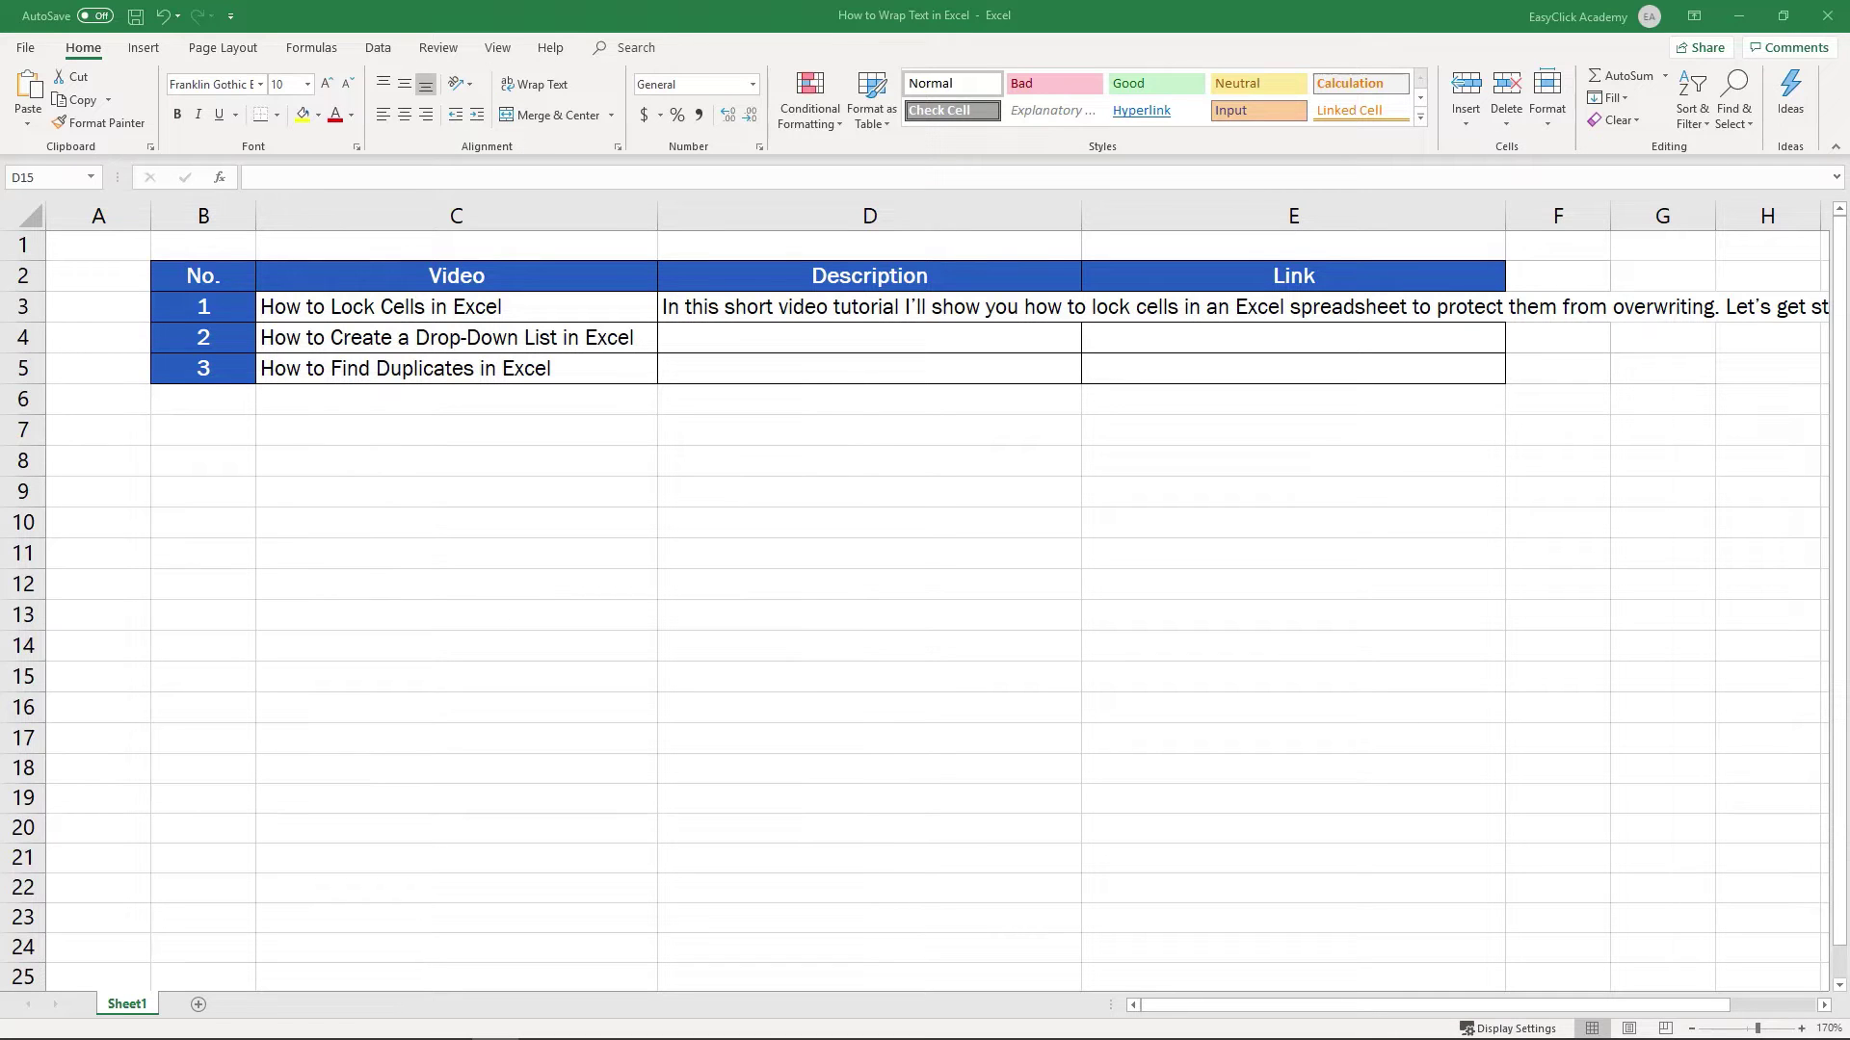
left_click(799, 305)
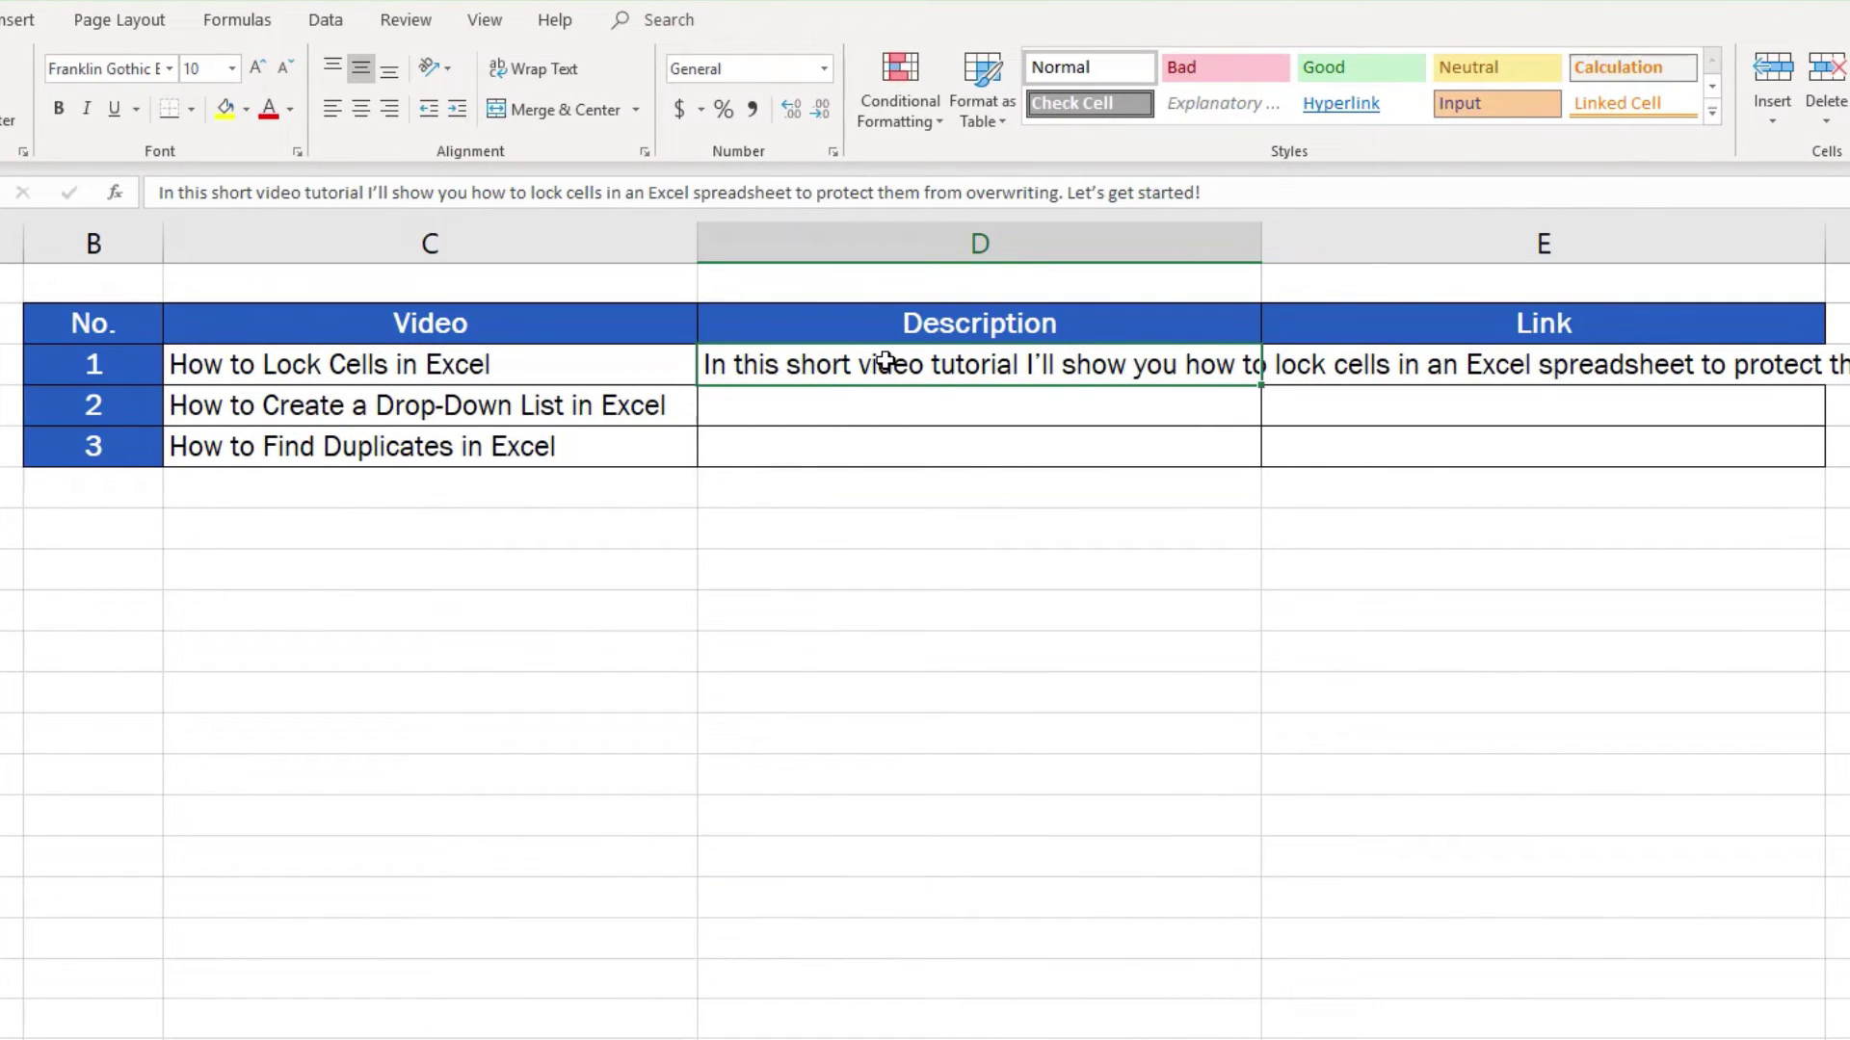
key("Right")
key("Right")
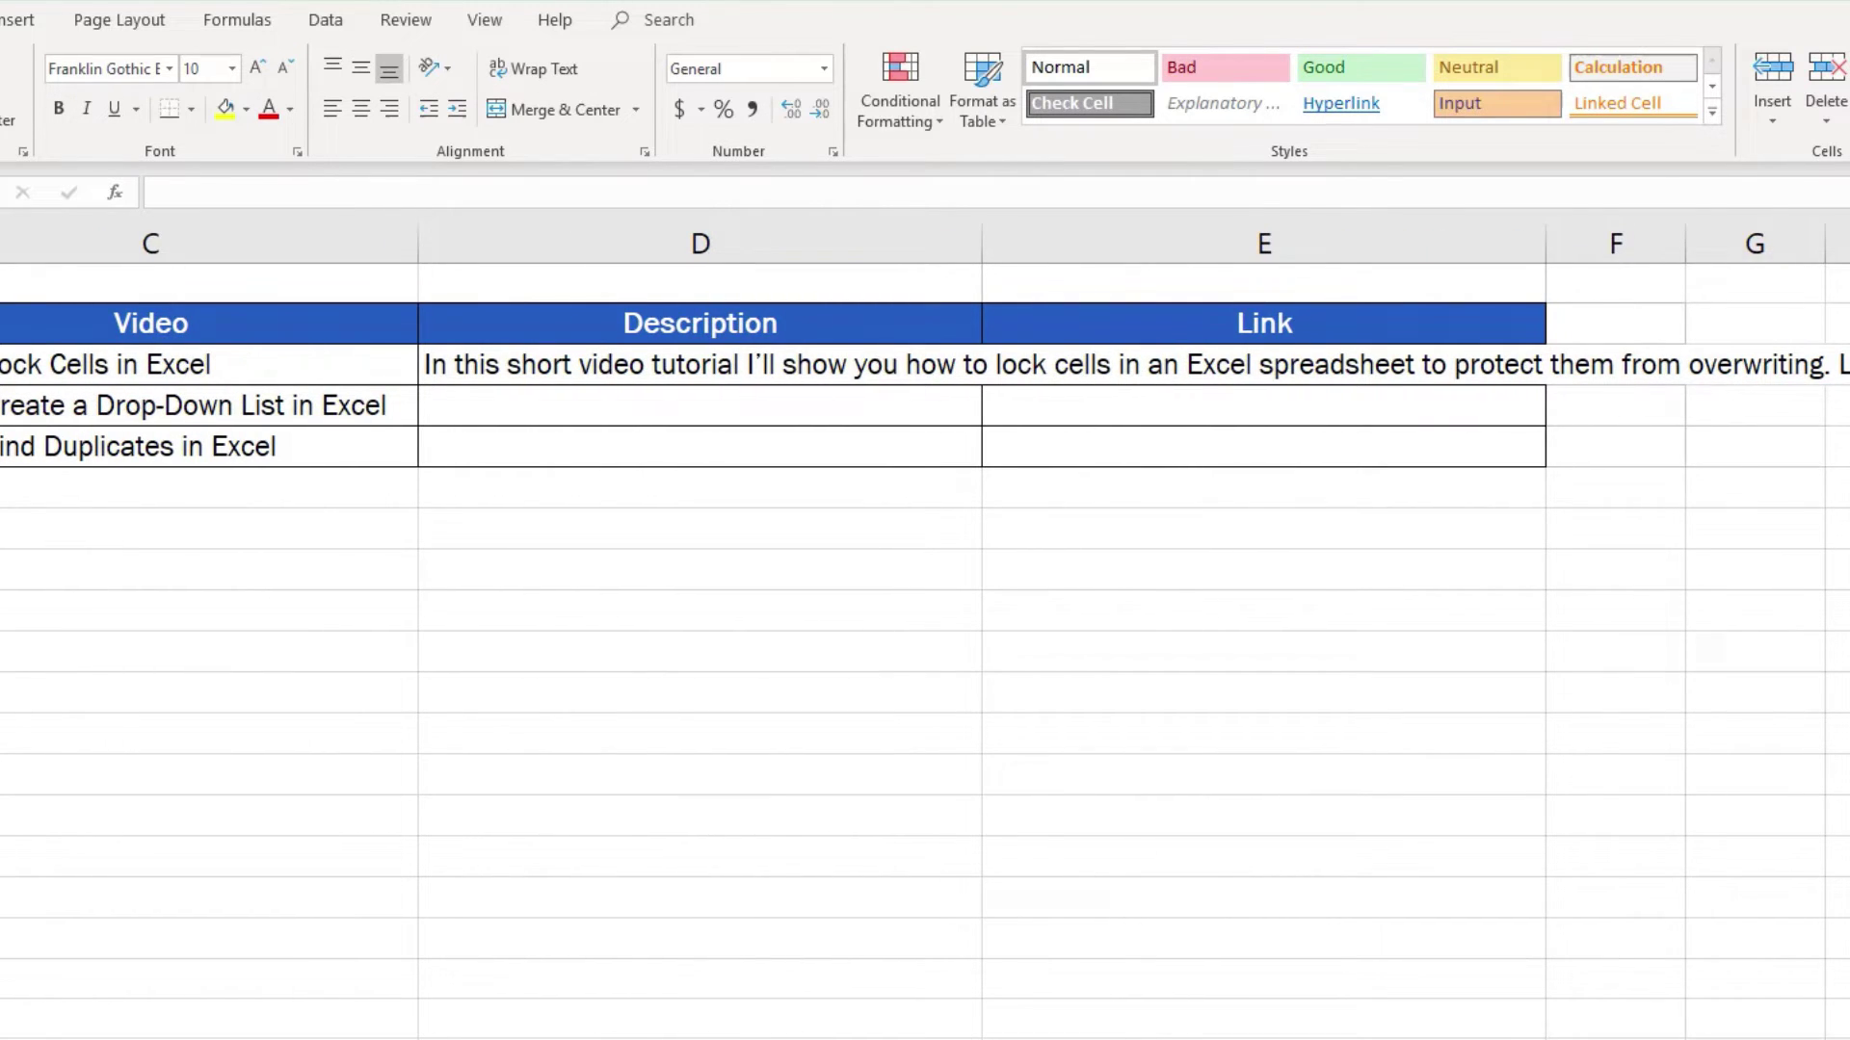
left_click(1482, 370)
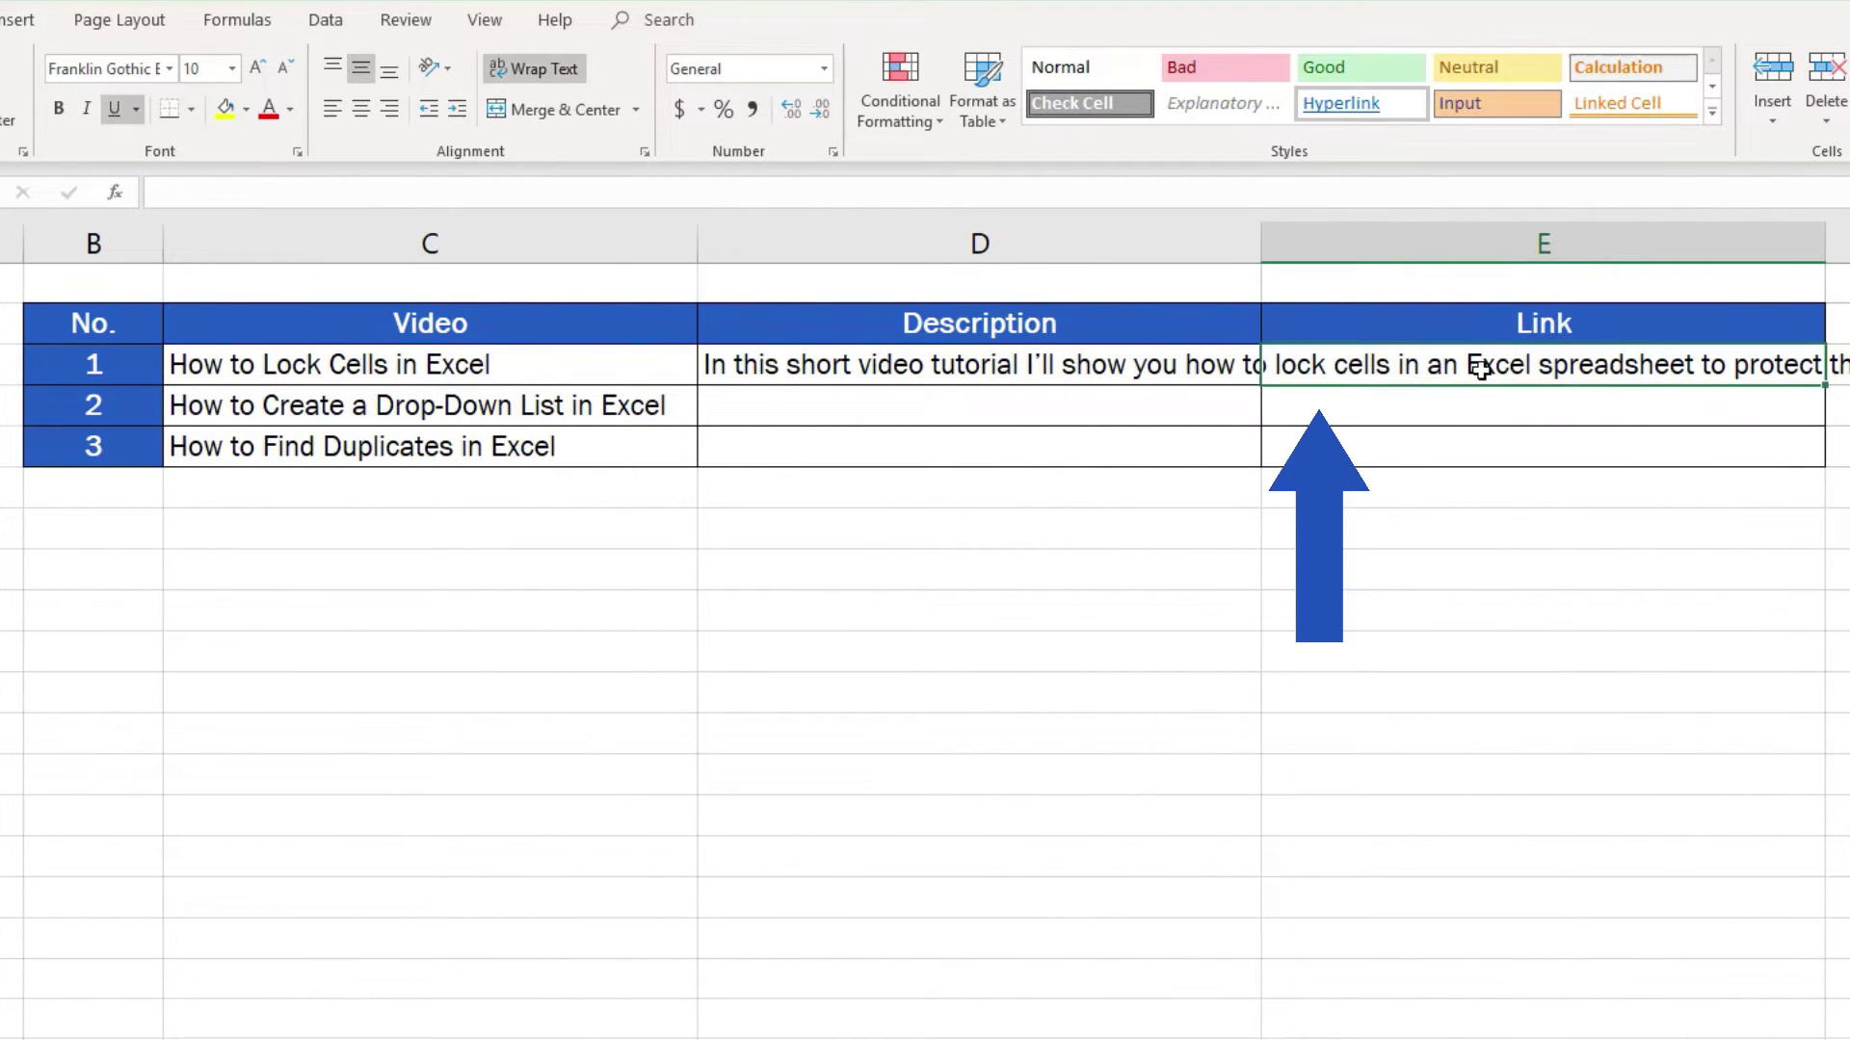
type("www....")
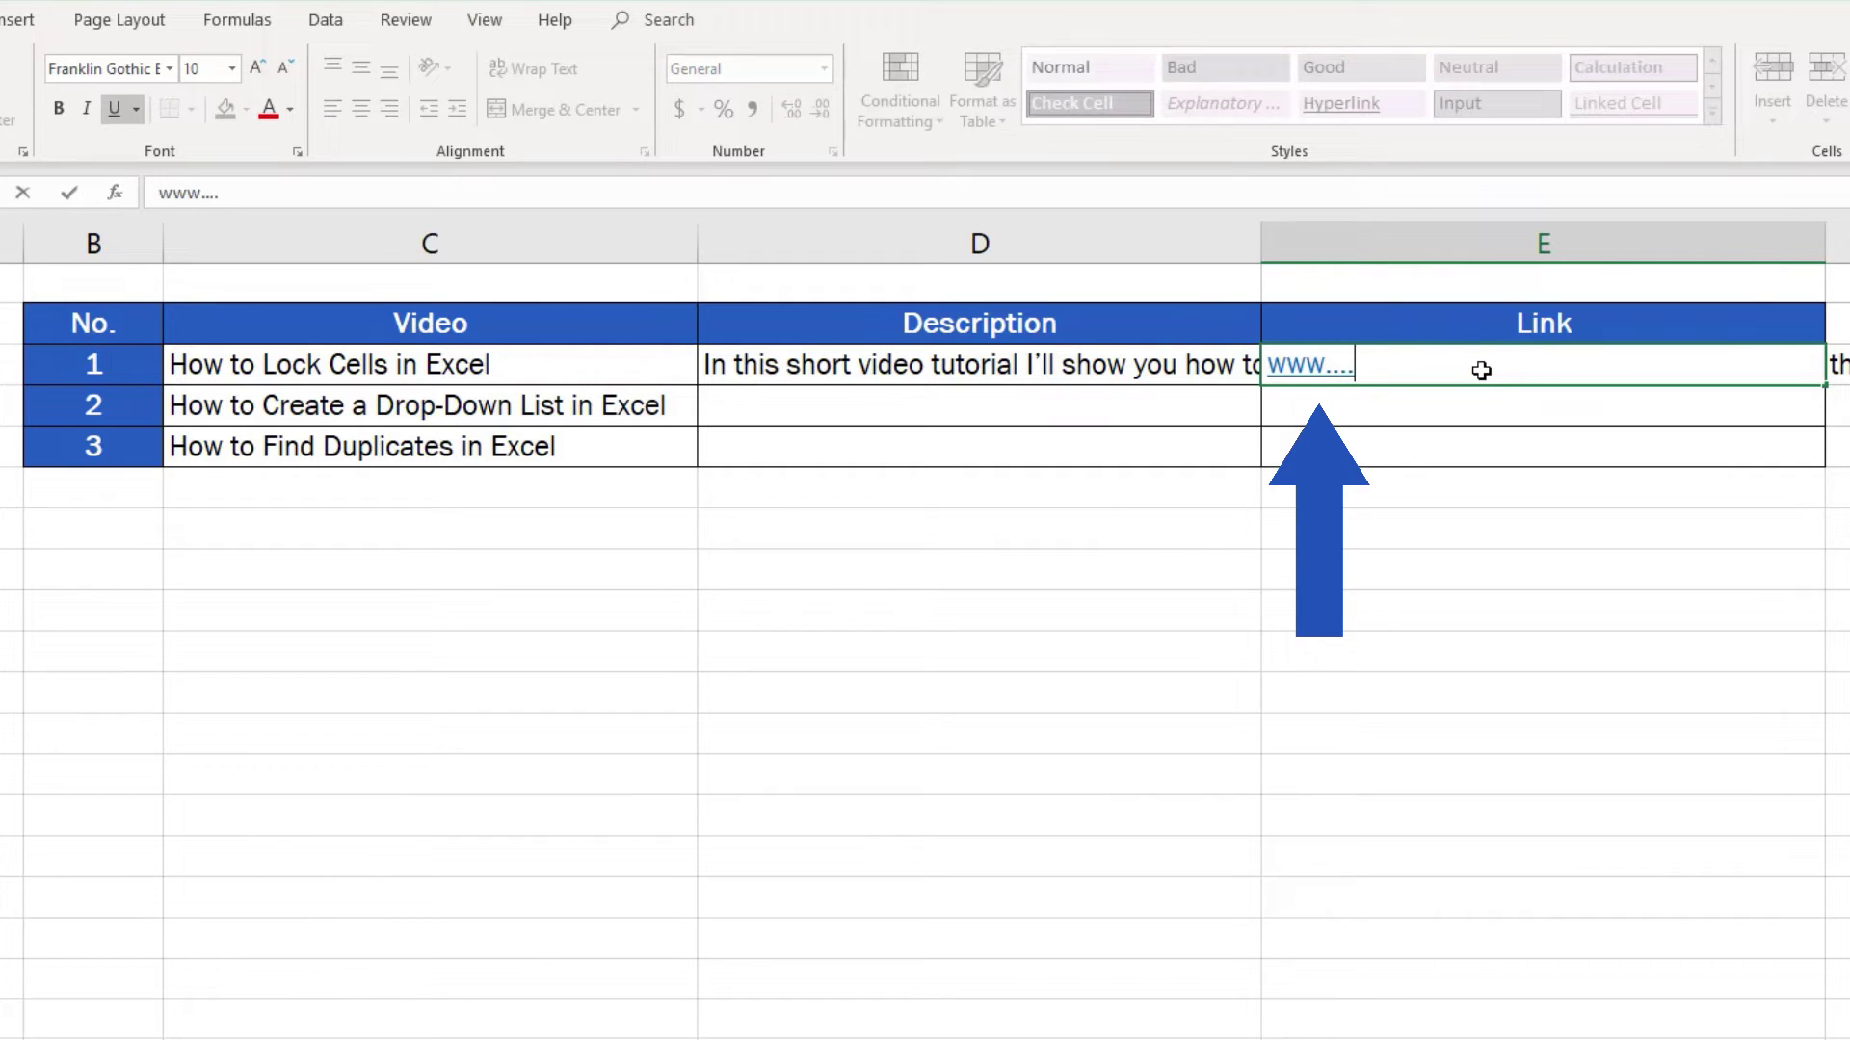
key("Return")
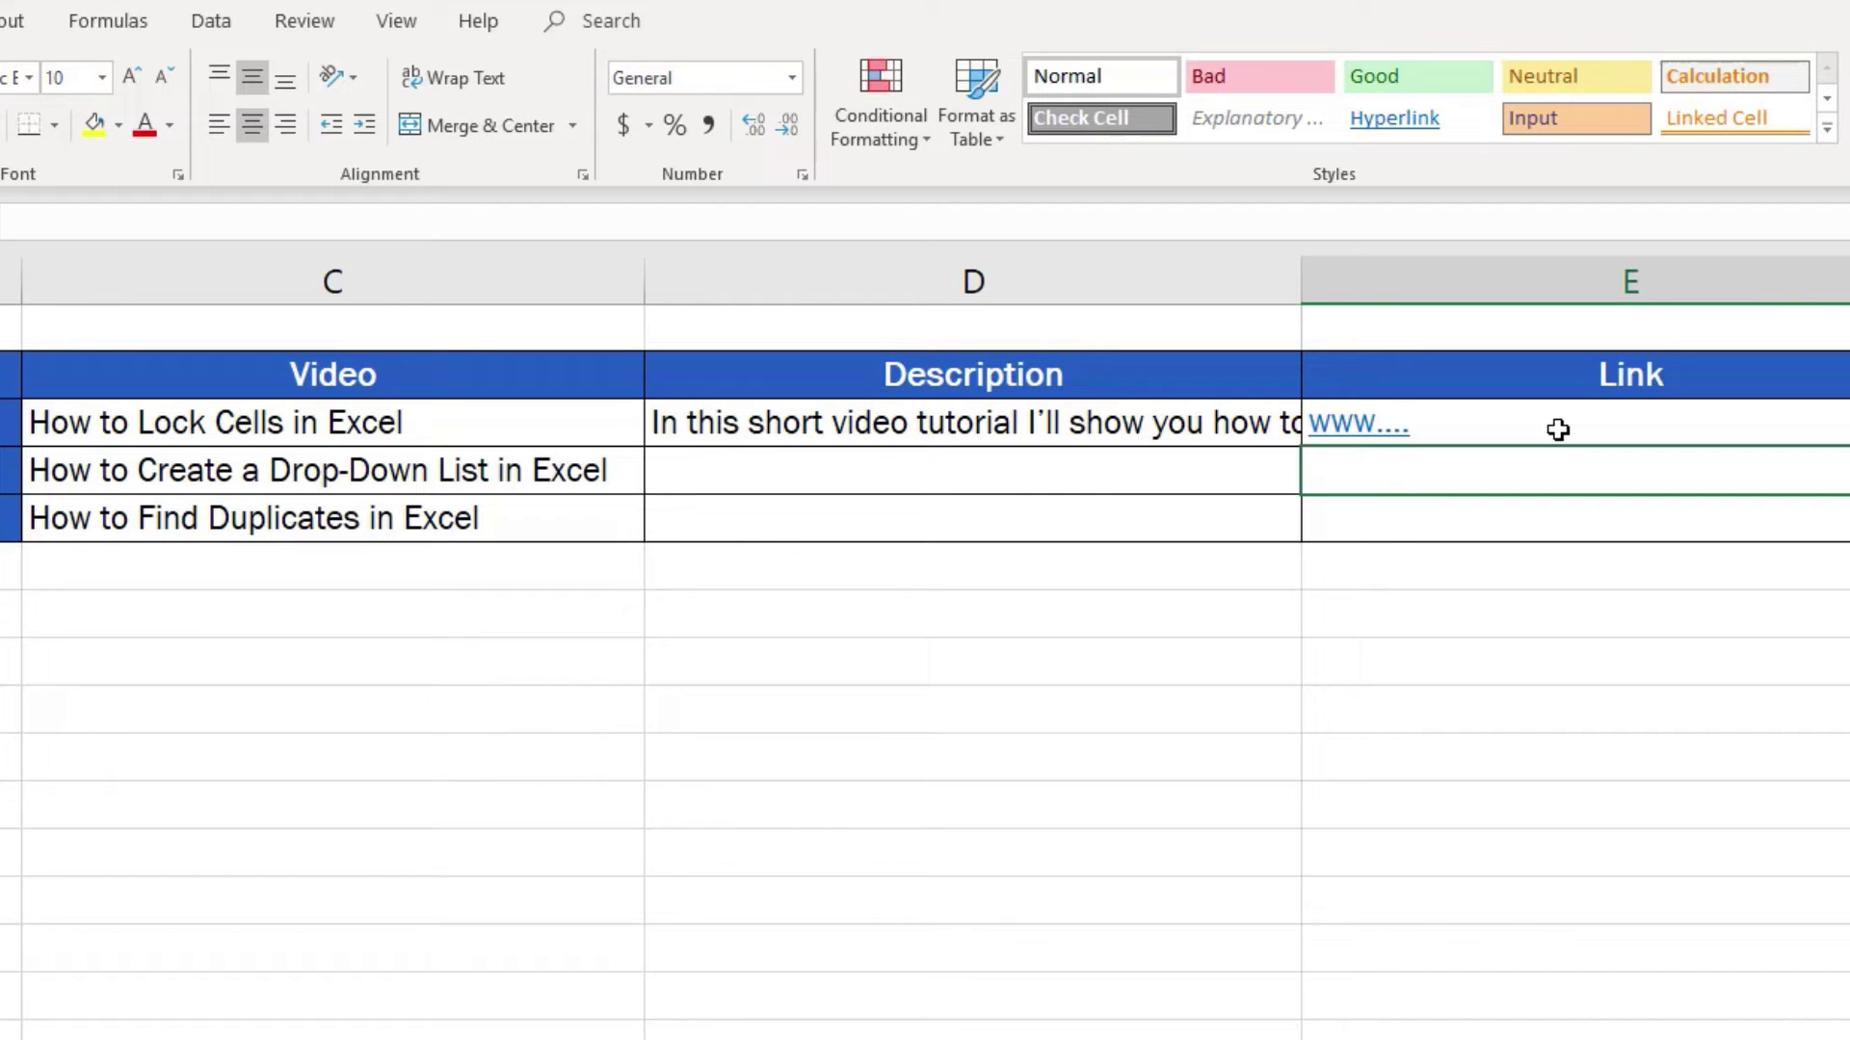
Turn on Wrap Text for the lock-cells description in D3.
left_click(954, 422)
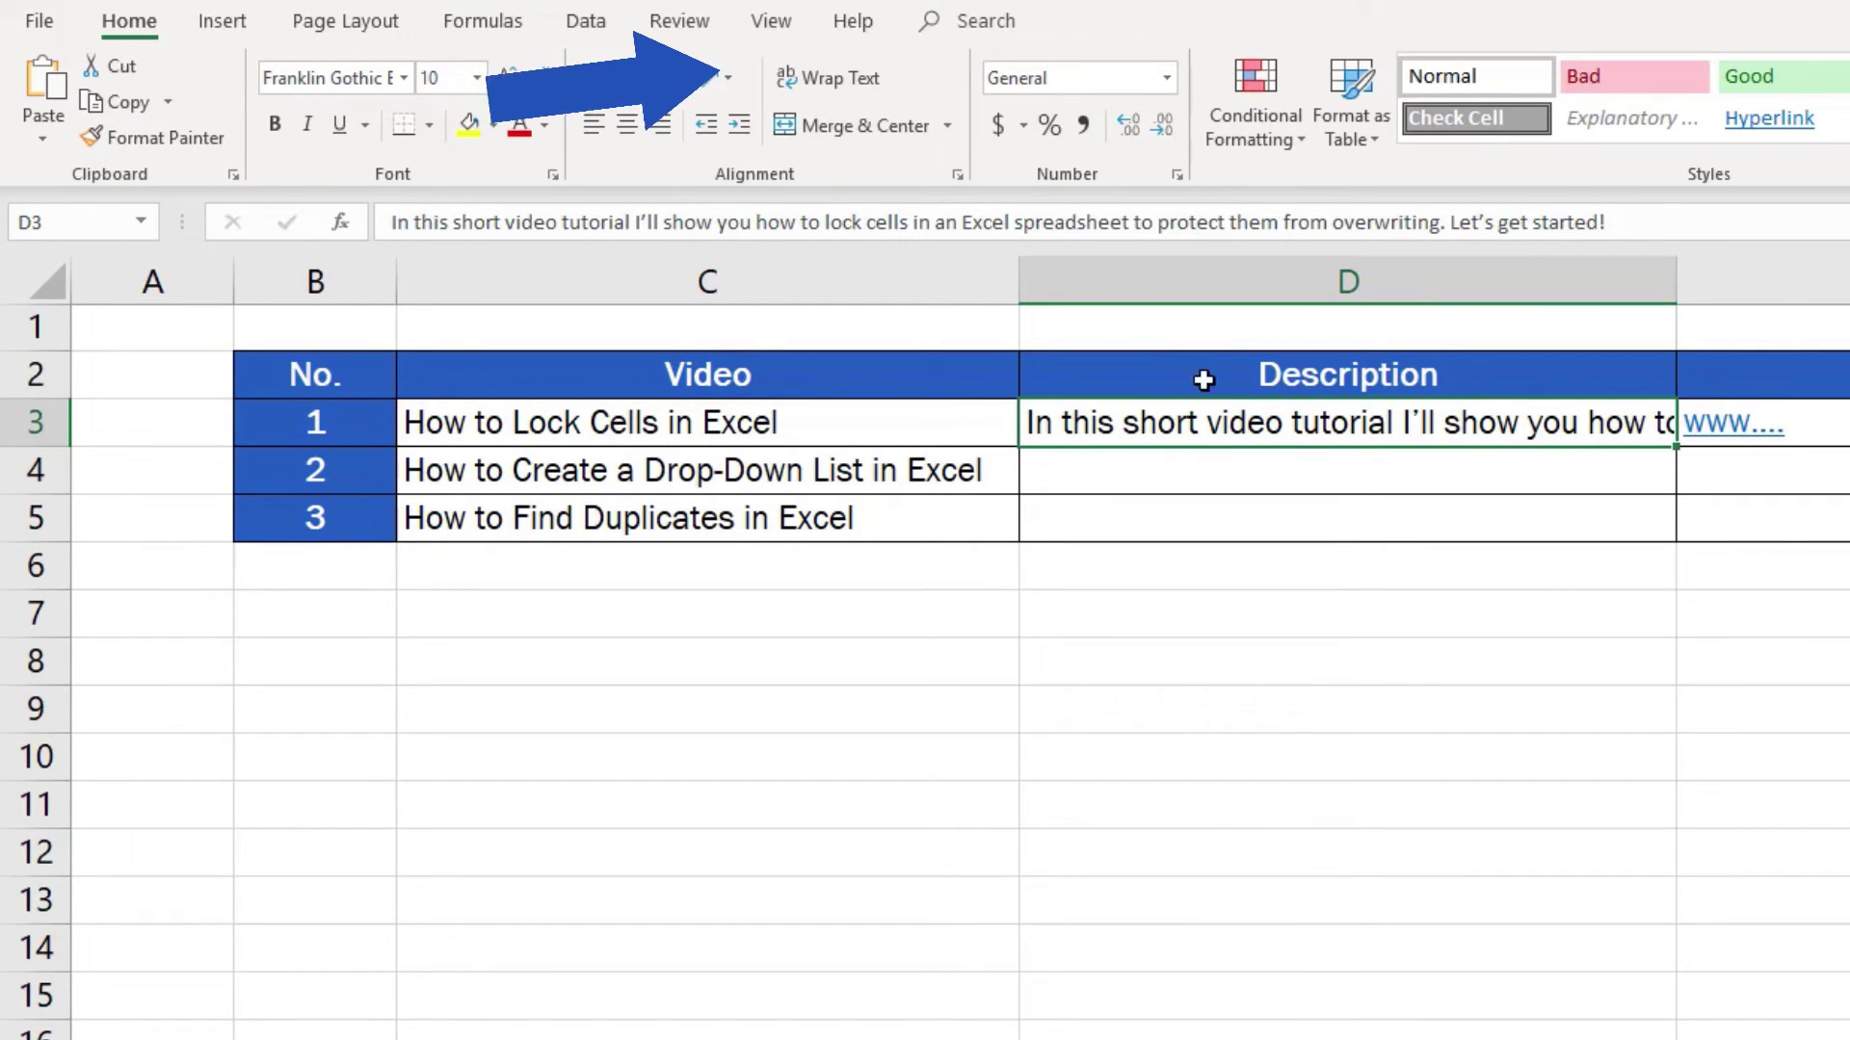
left_click(866, 77)
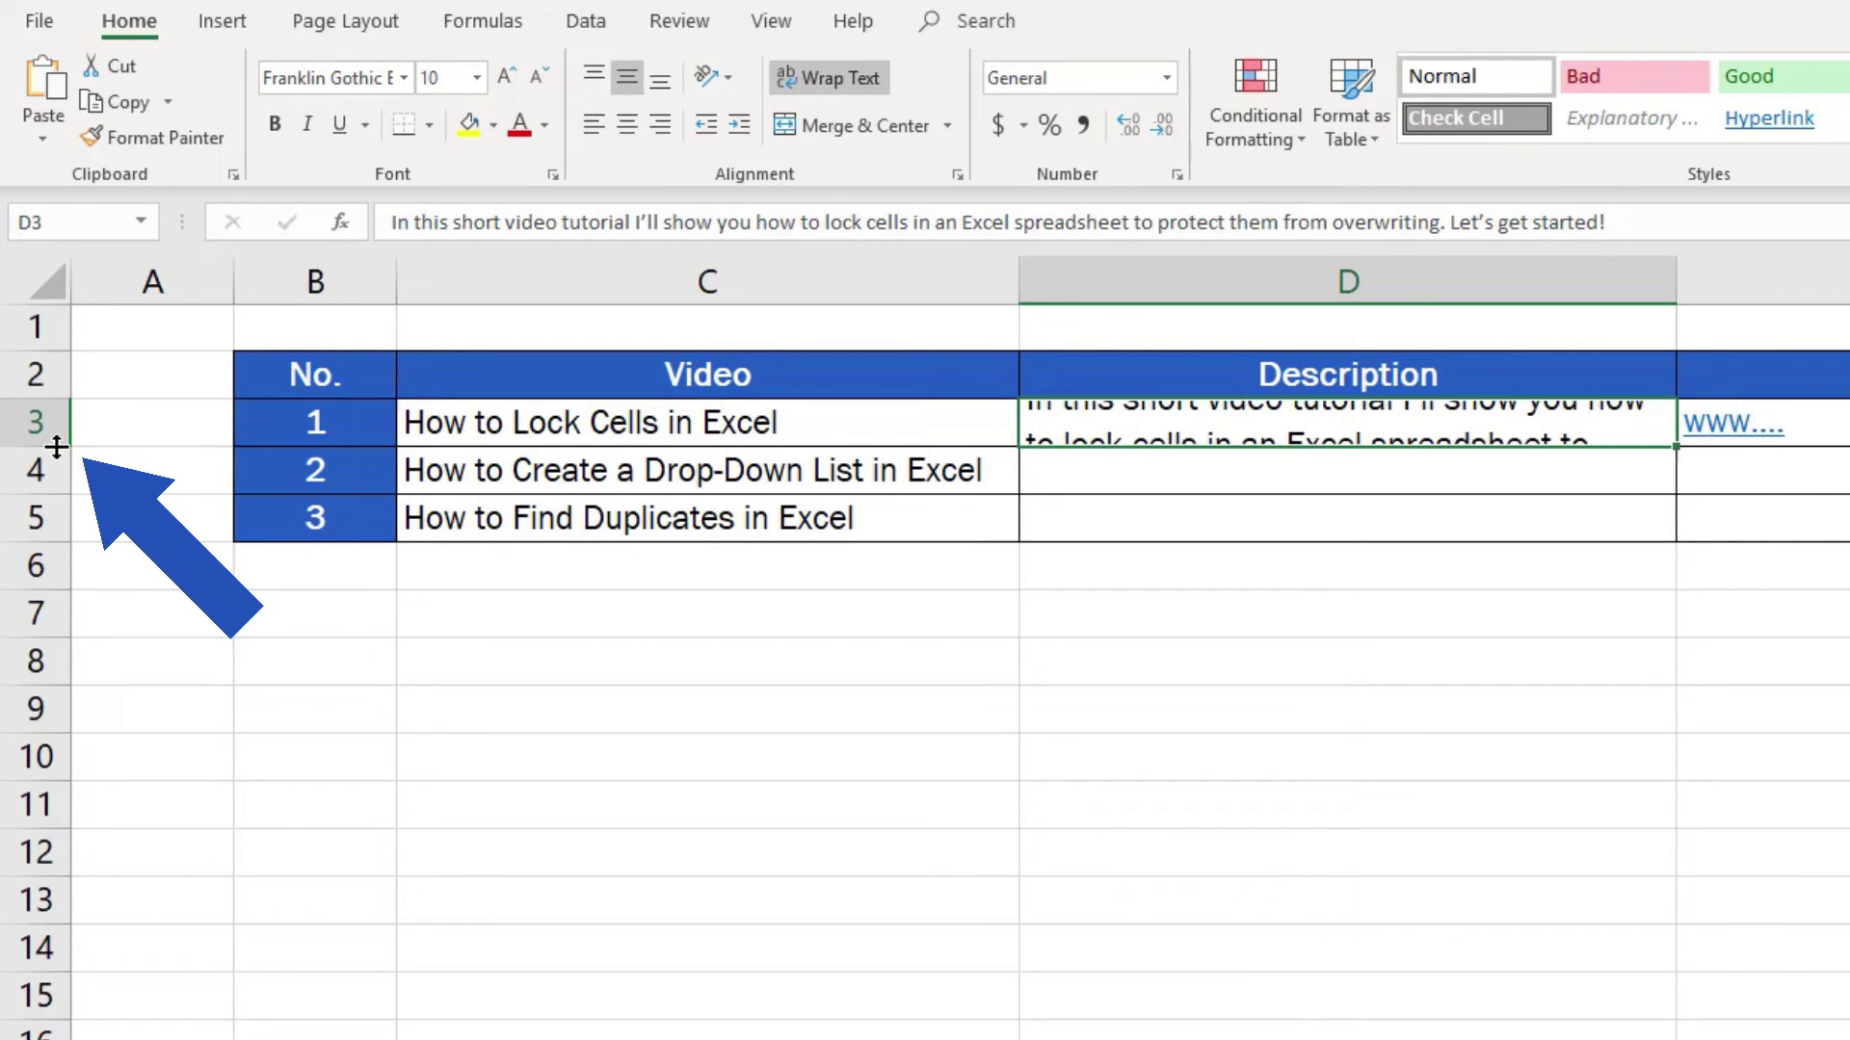
Make row 3 tall enough to show the full four-line description.
left_click_drag(55, 448, 83, 607)
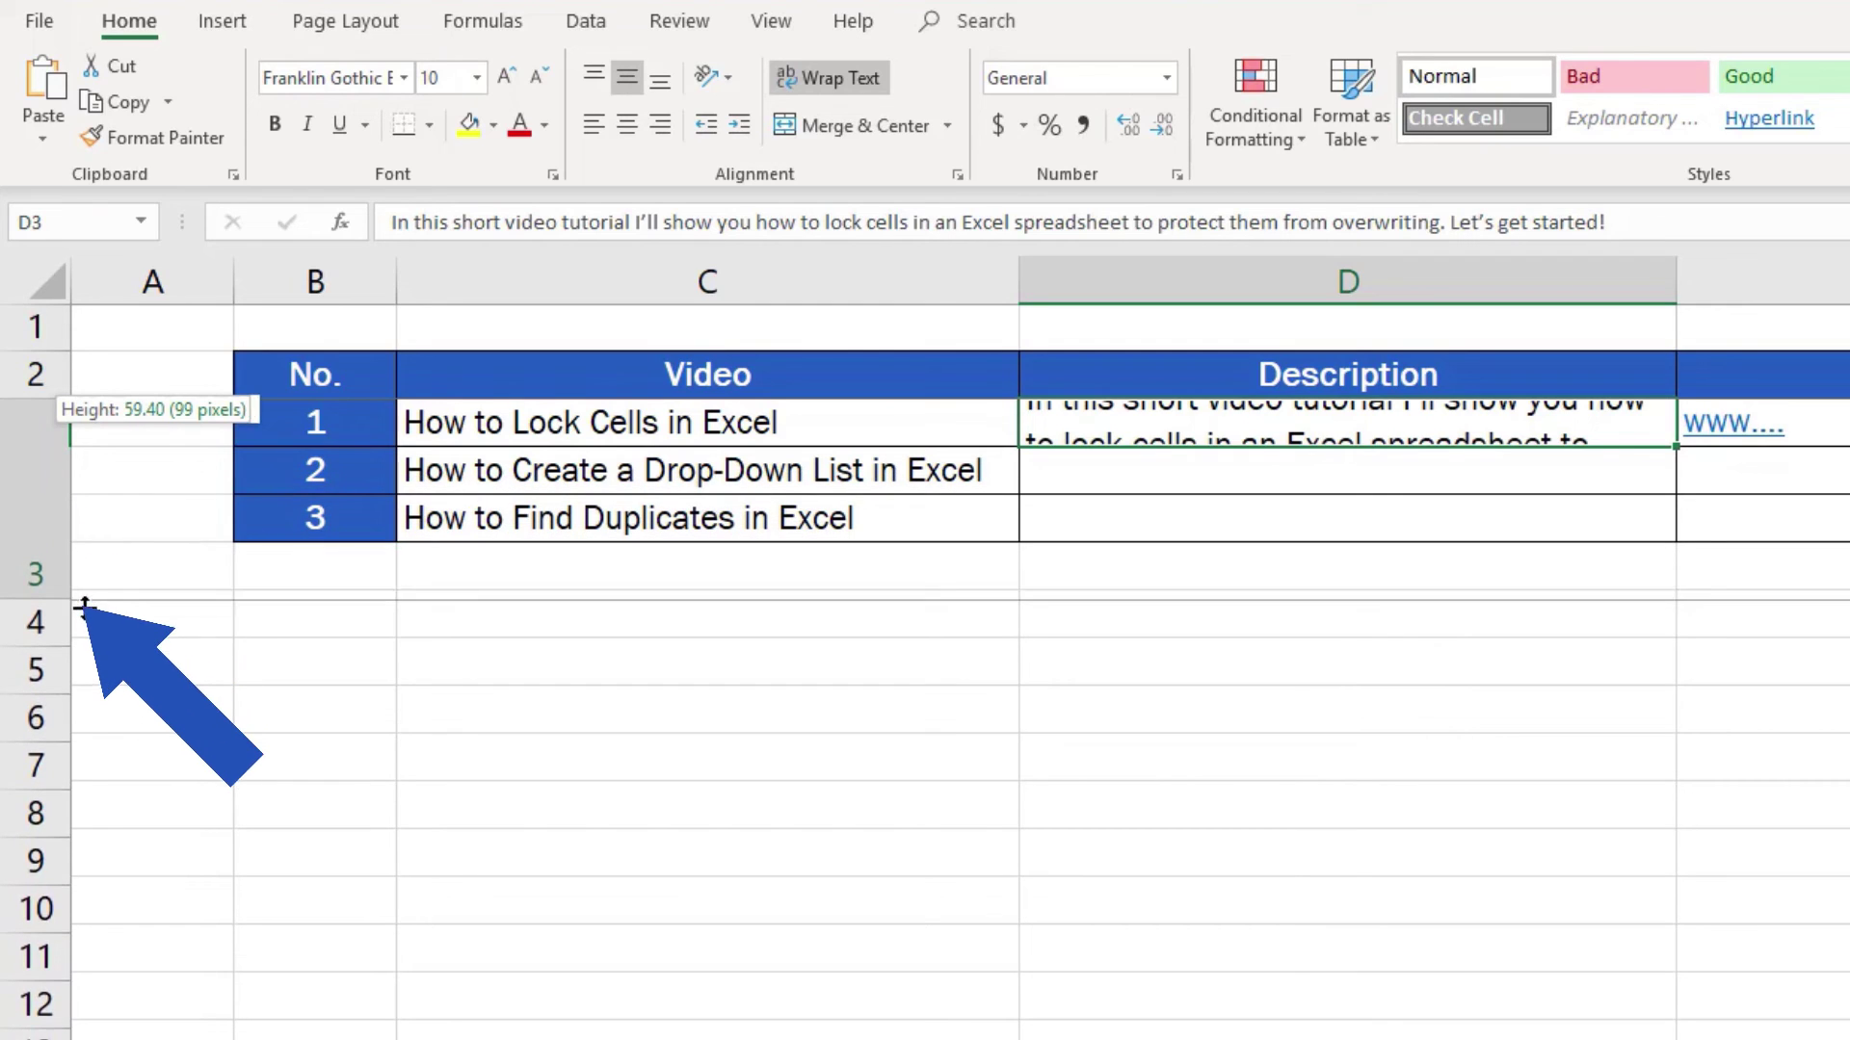
left_click_drag(83, 607, 99, 684)
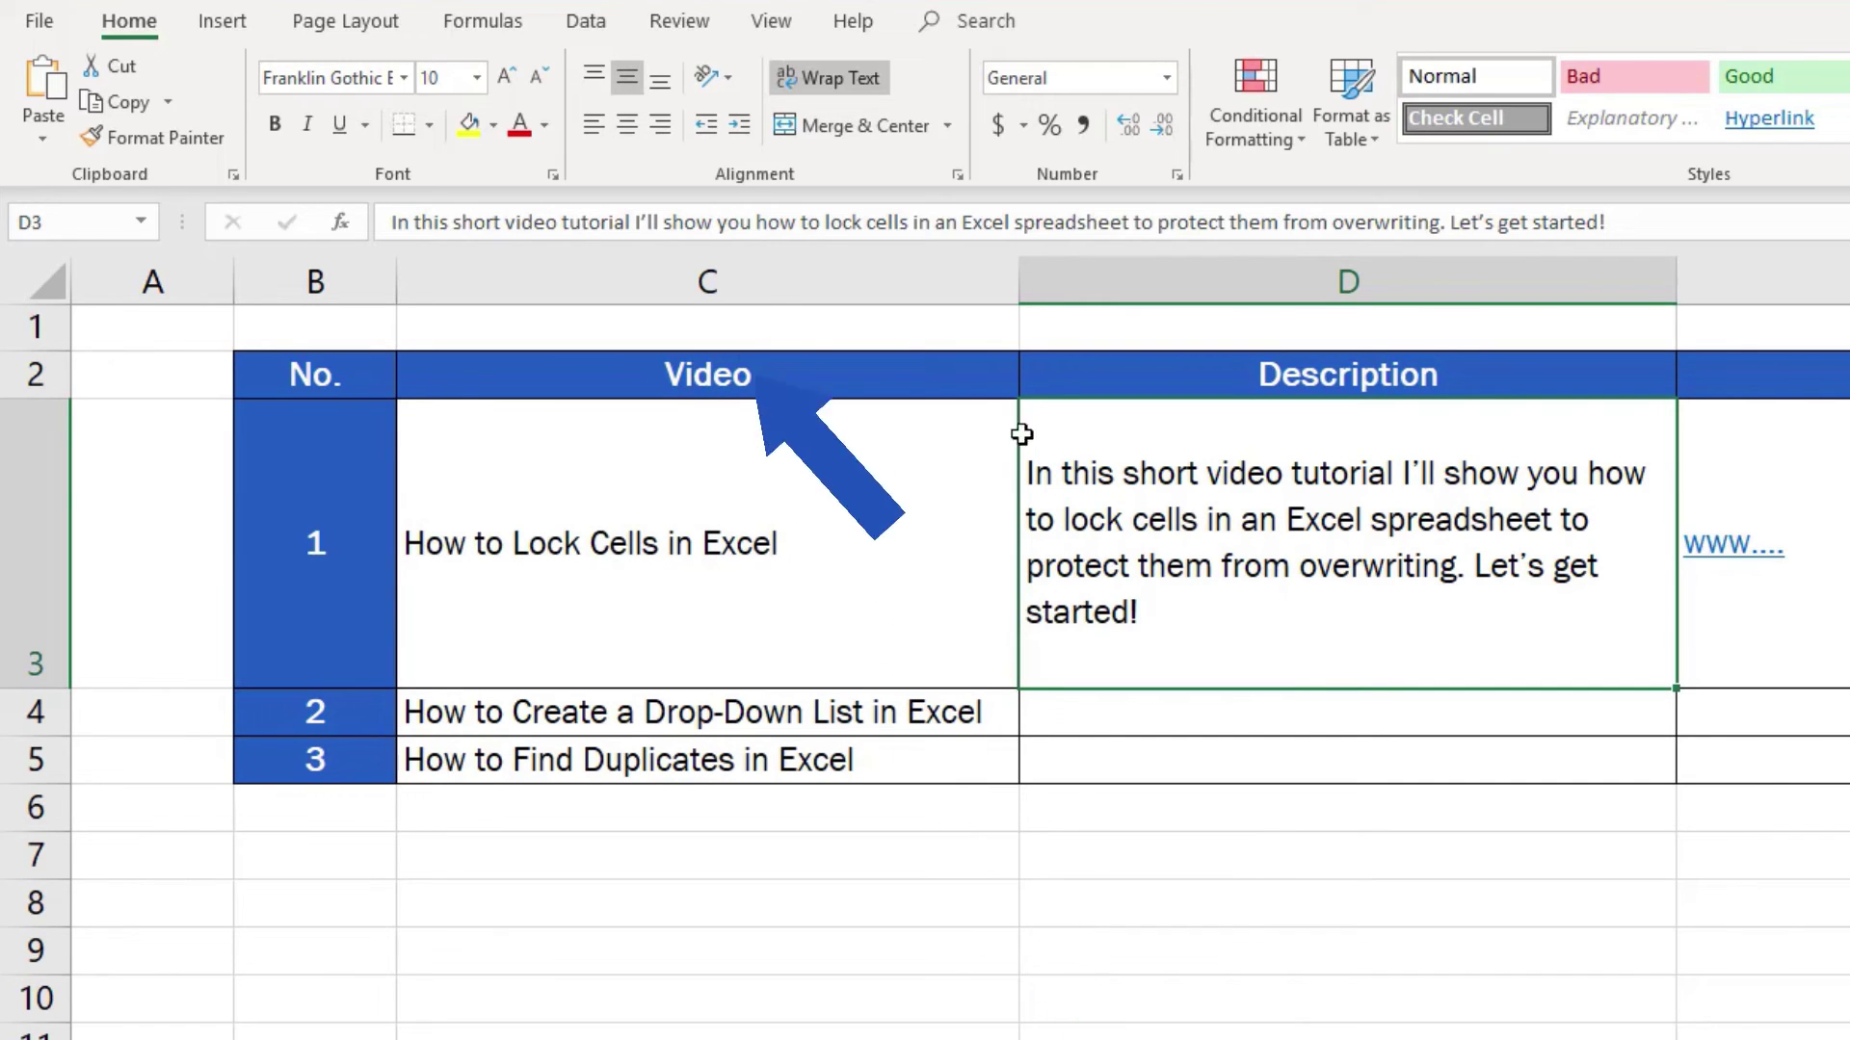
Try centre and right alignment on D3, then settle on left alignment.
left_click(626, 128)
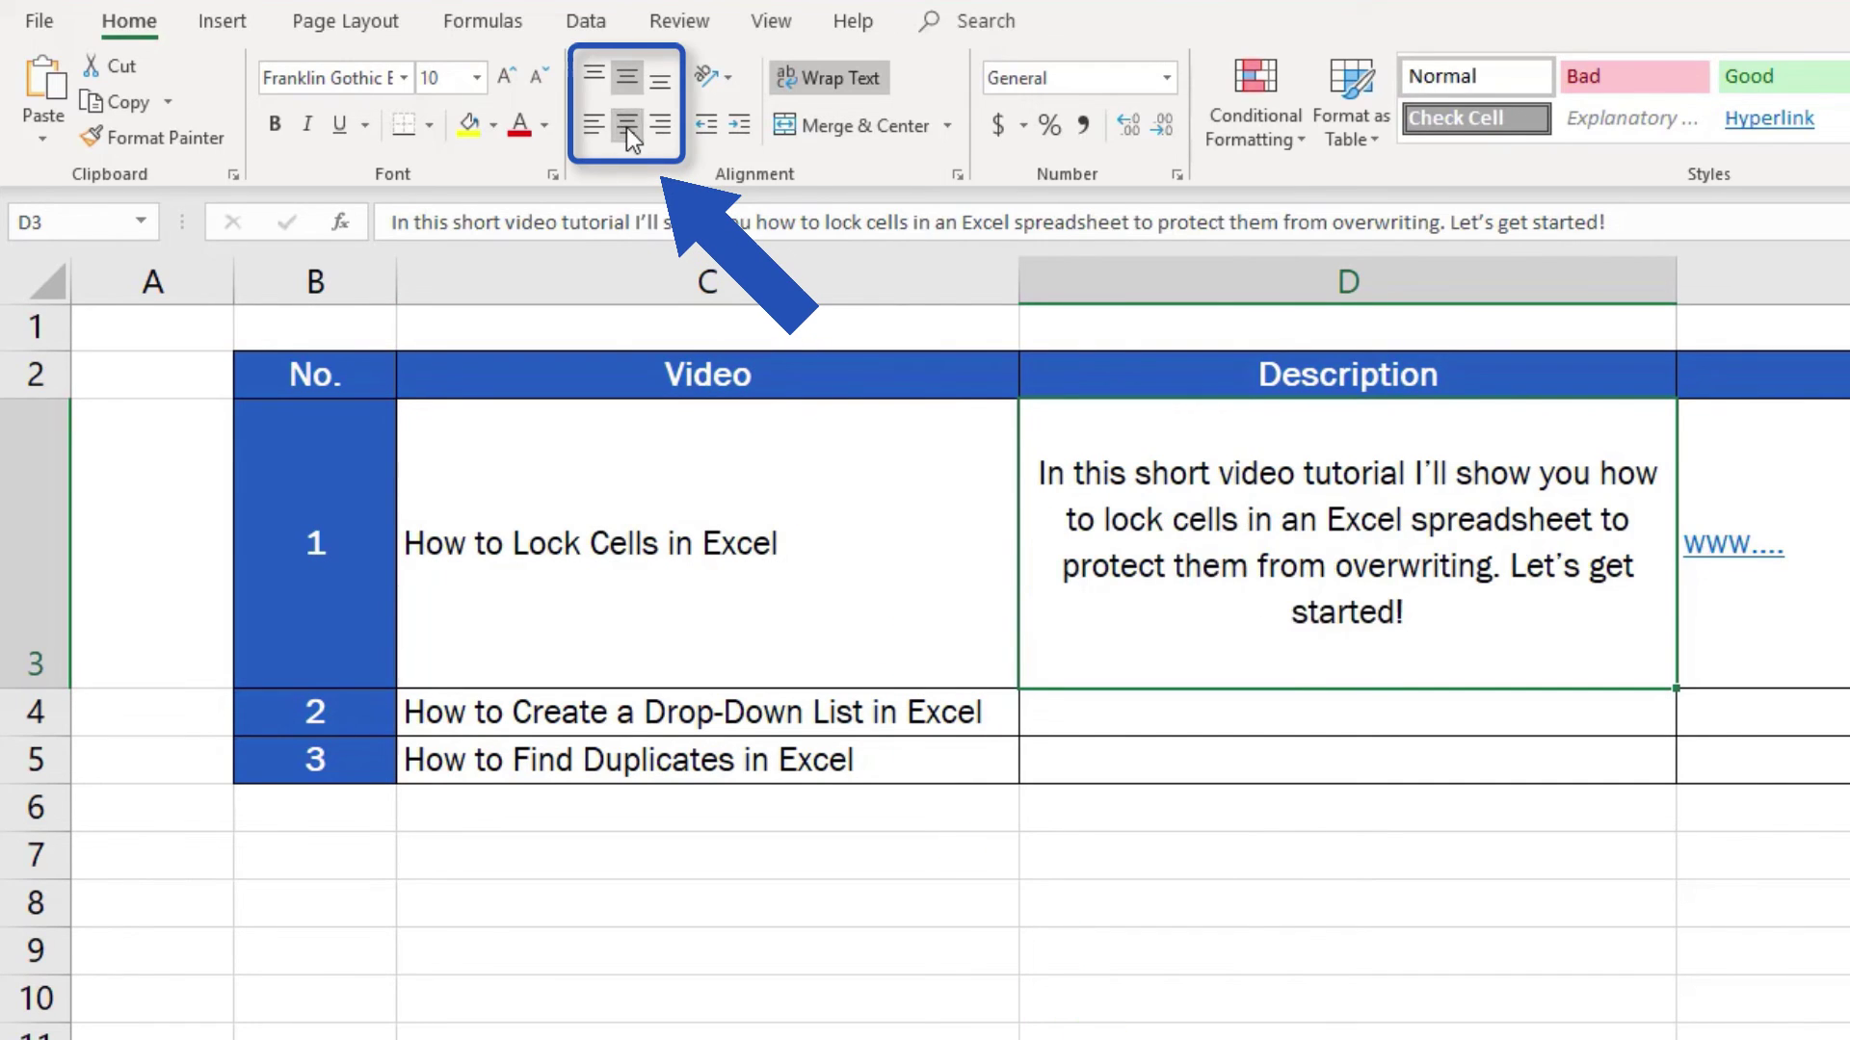
left_click(600, 128)
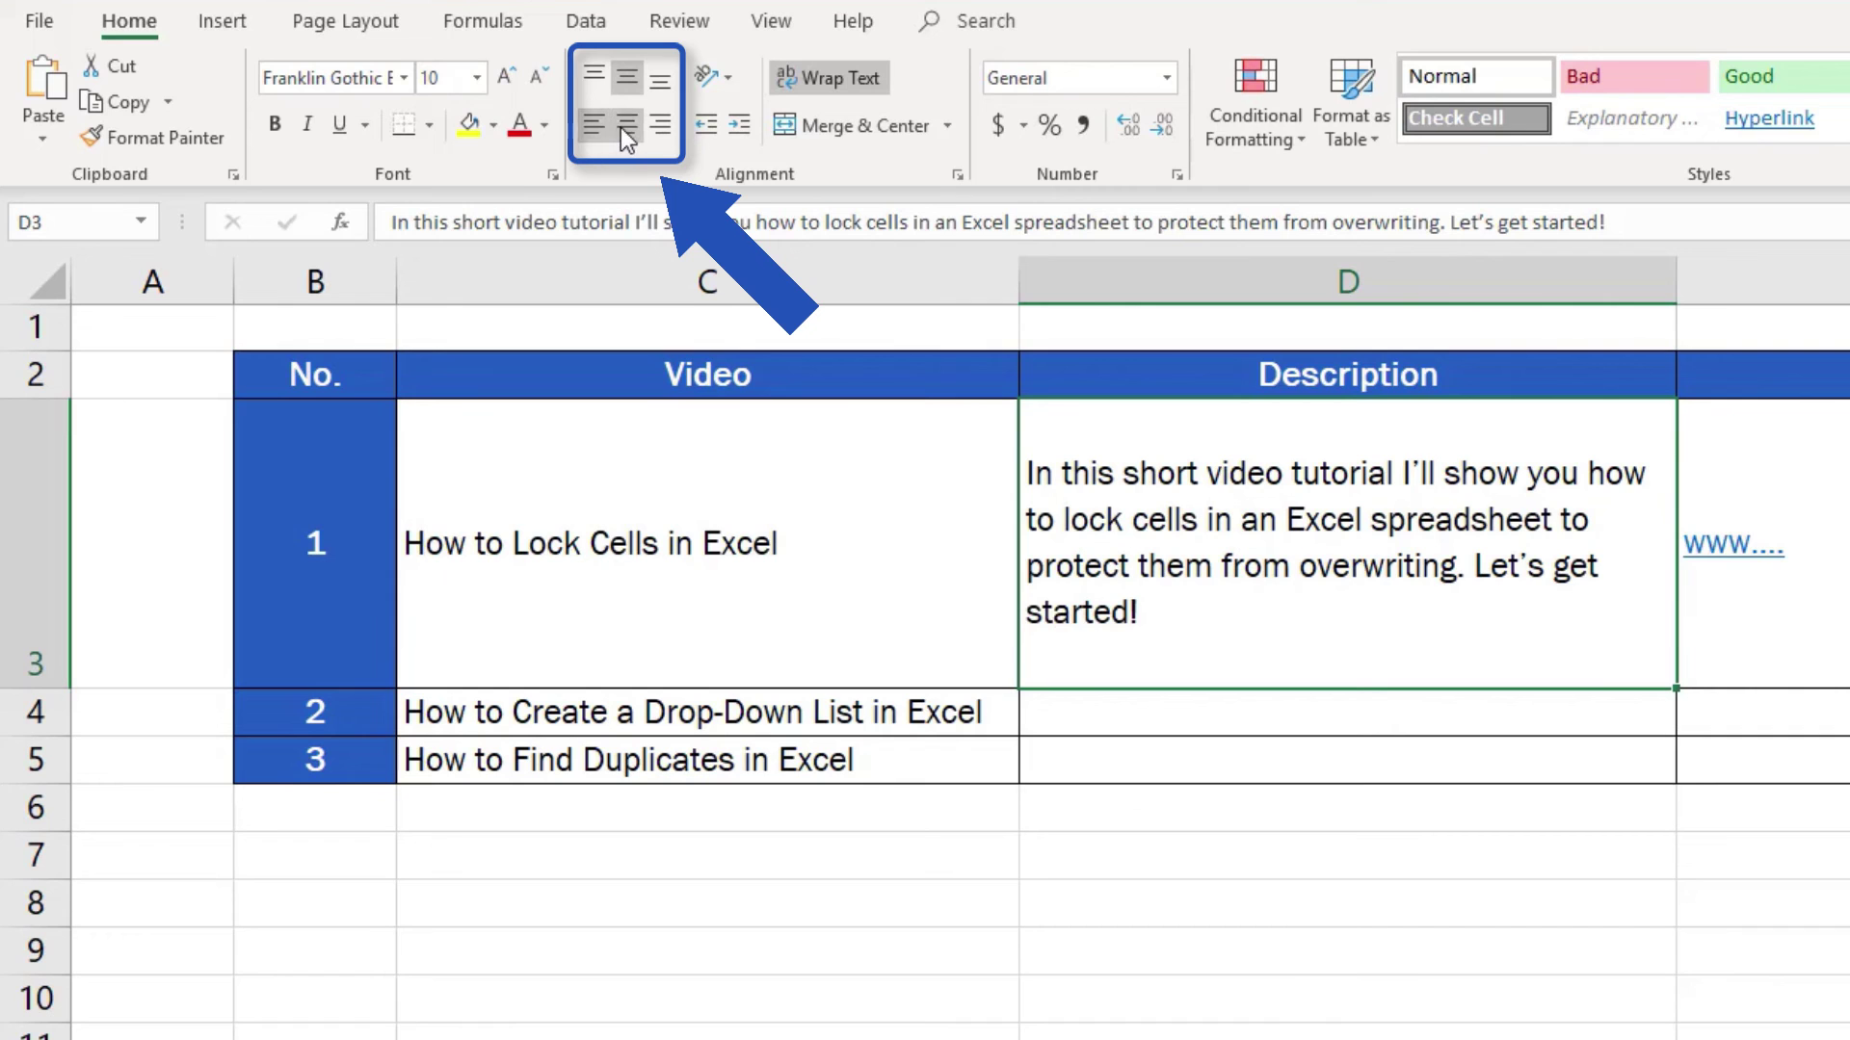
left_click(662, 128)
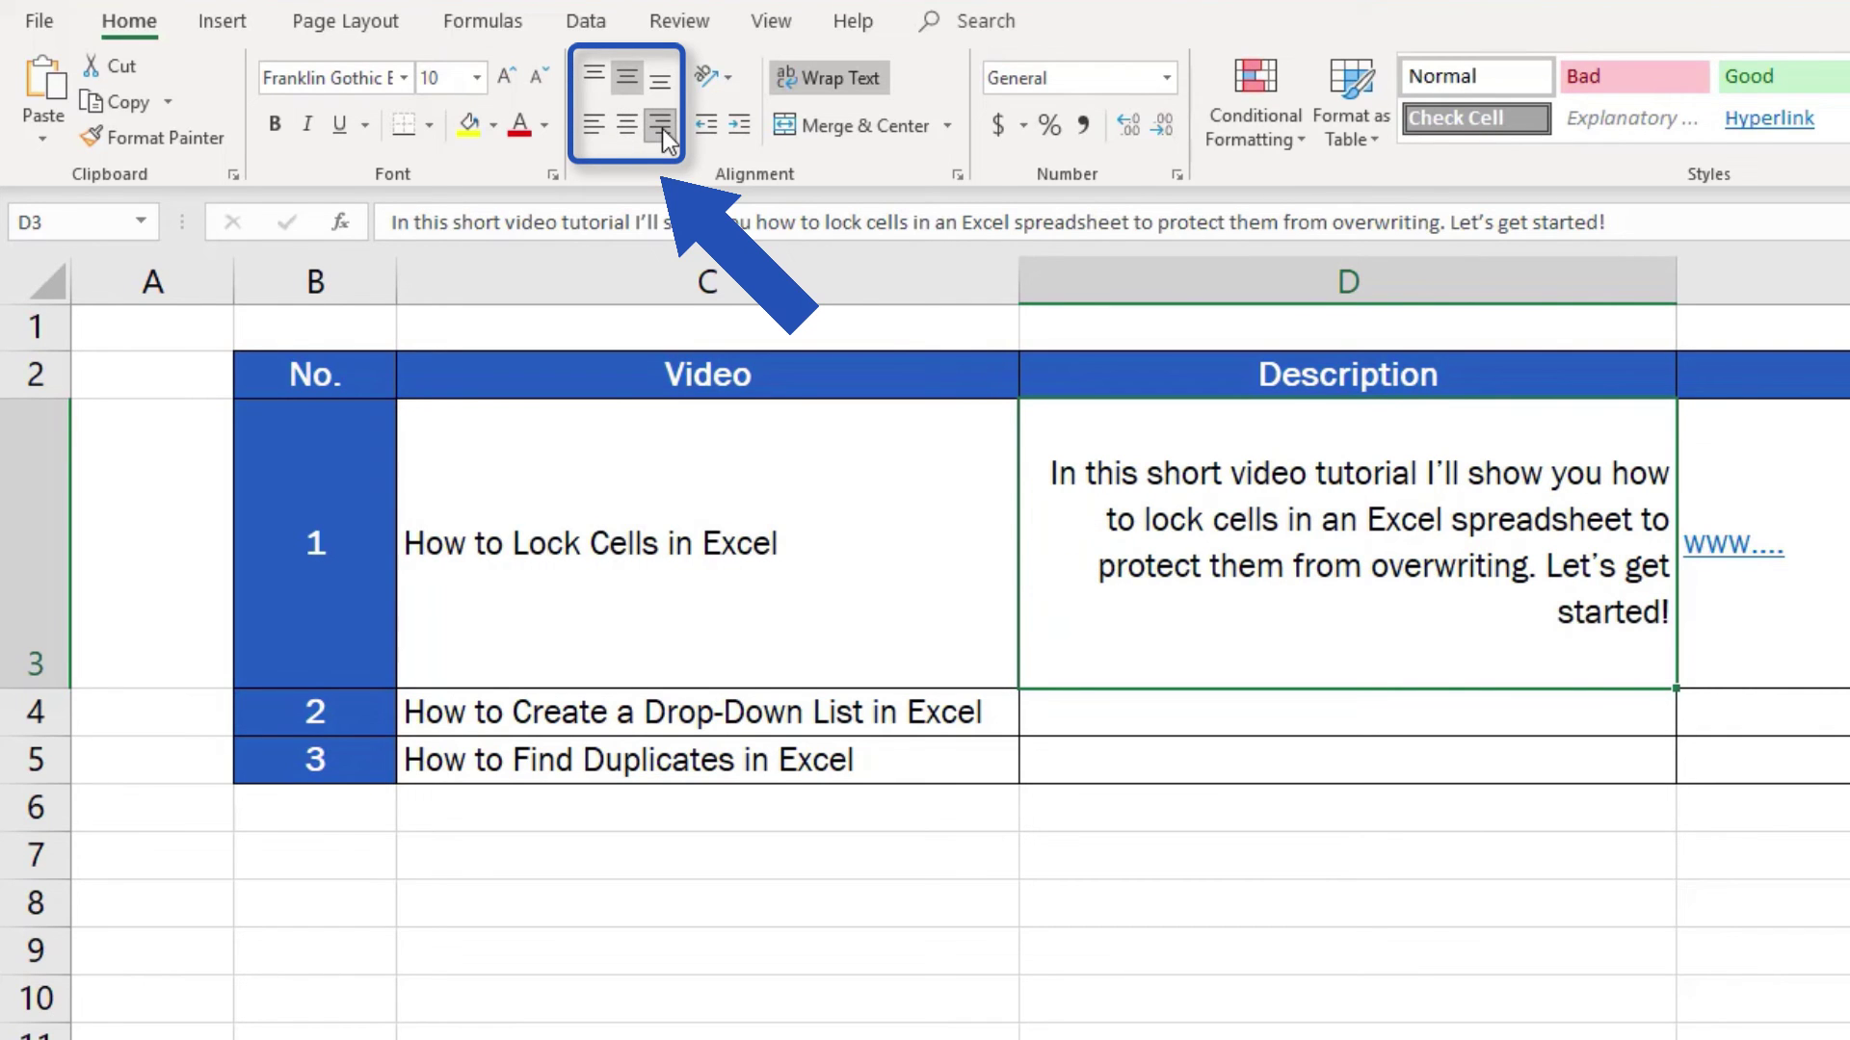
left_click(594, 126)
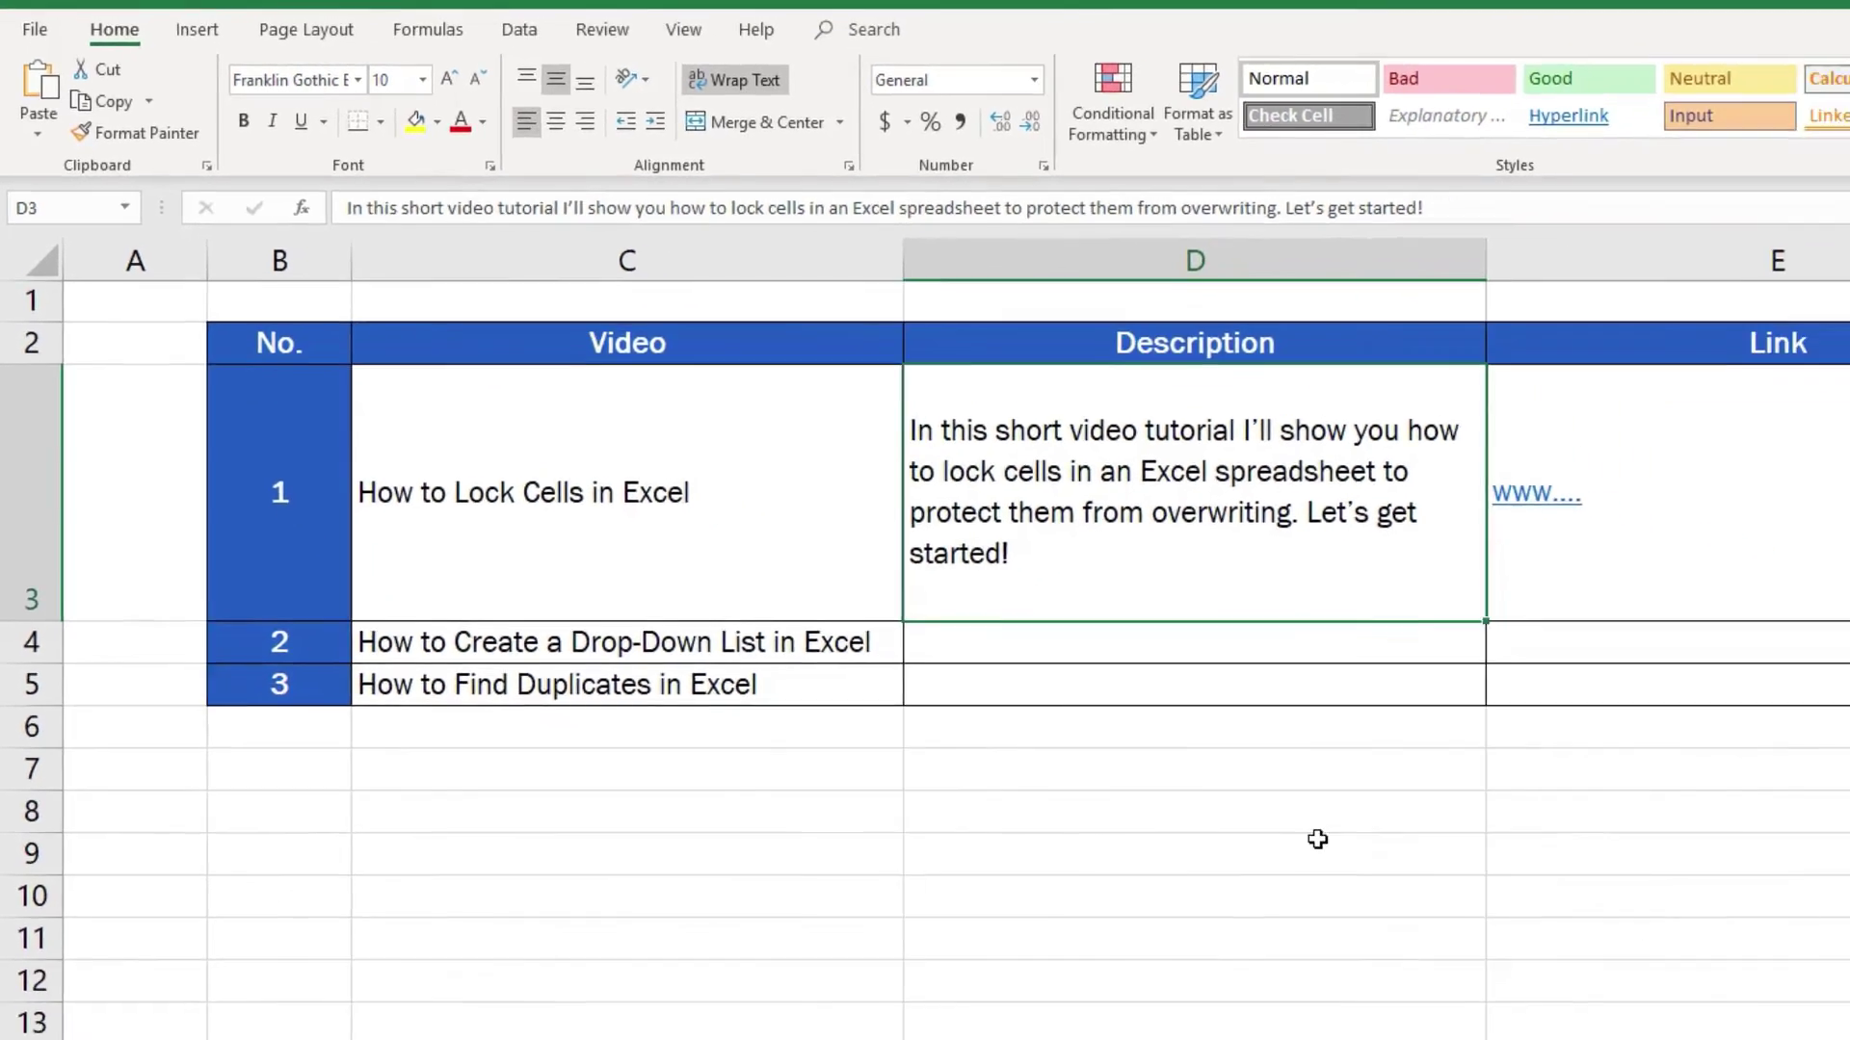
left_click(957, 638)
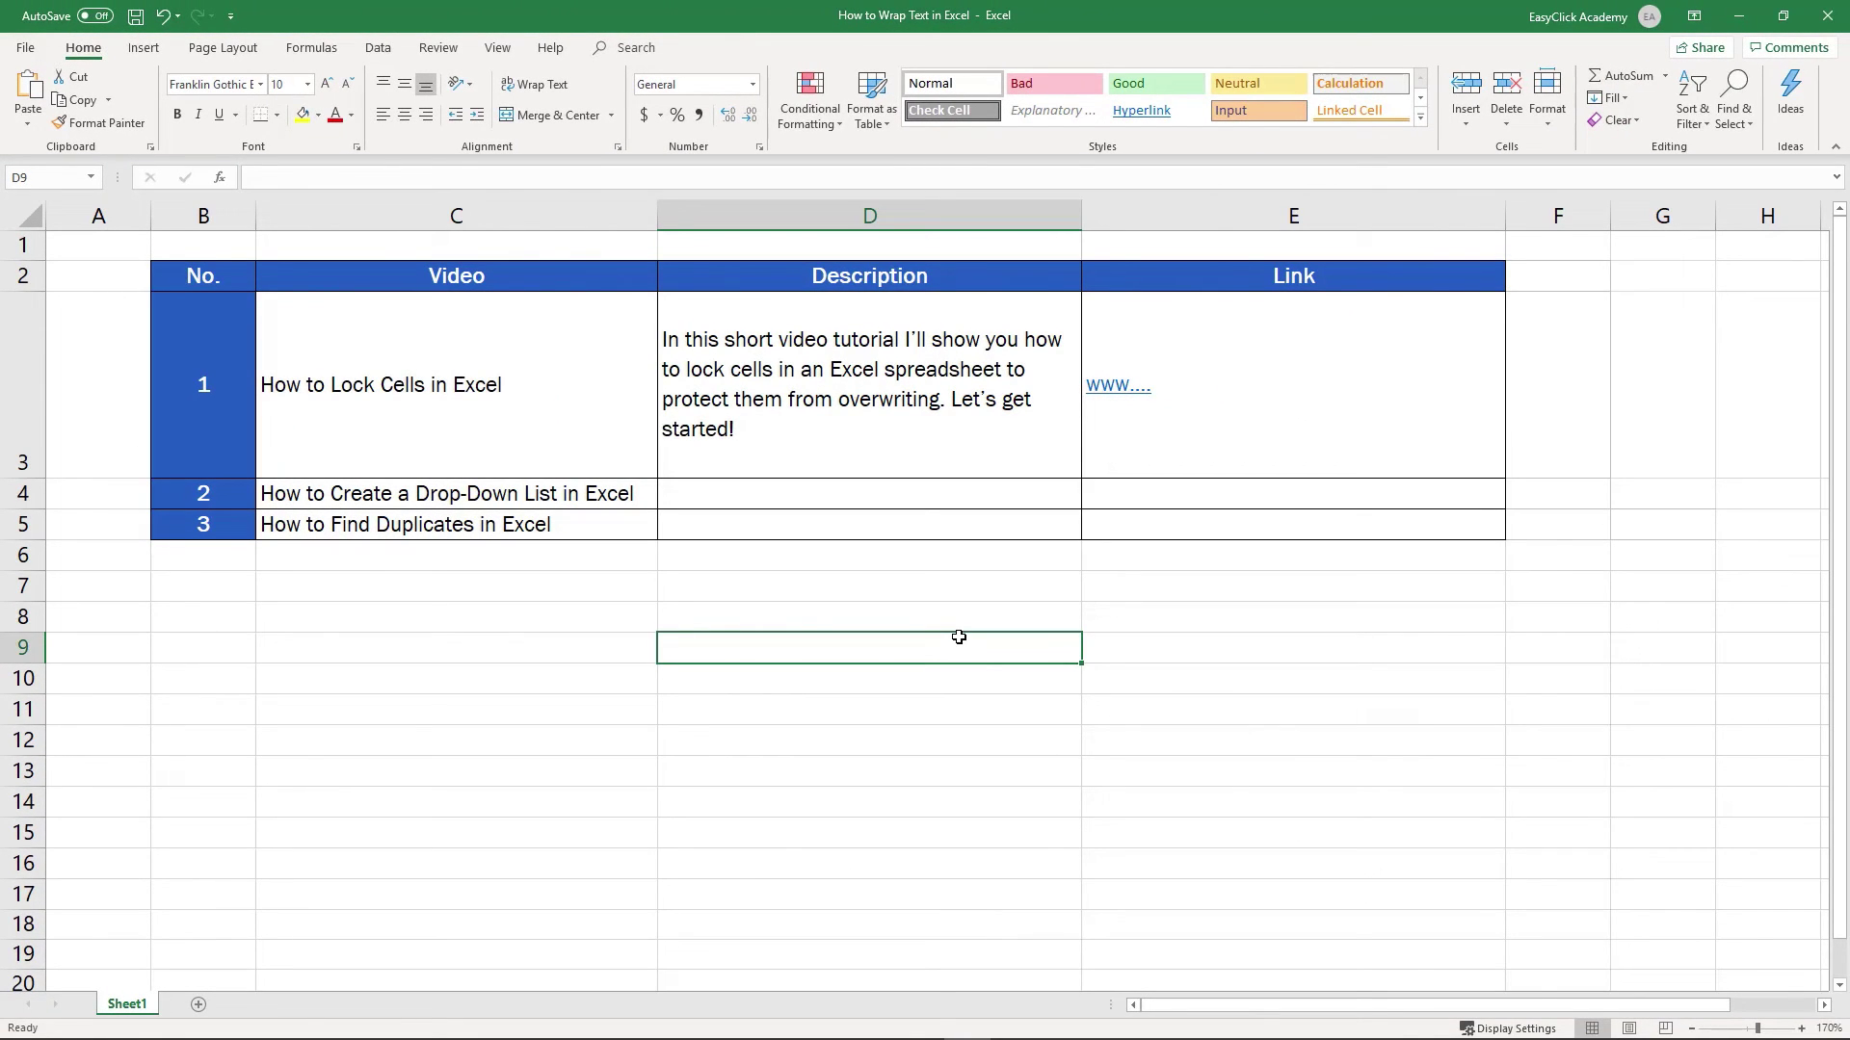